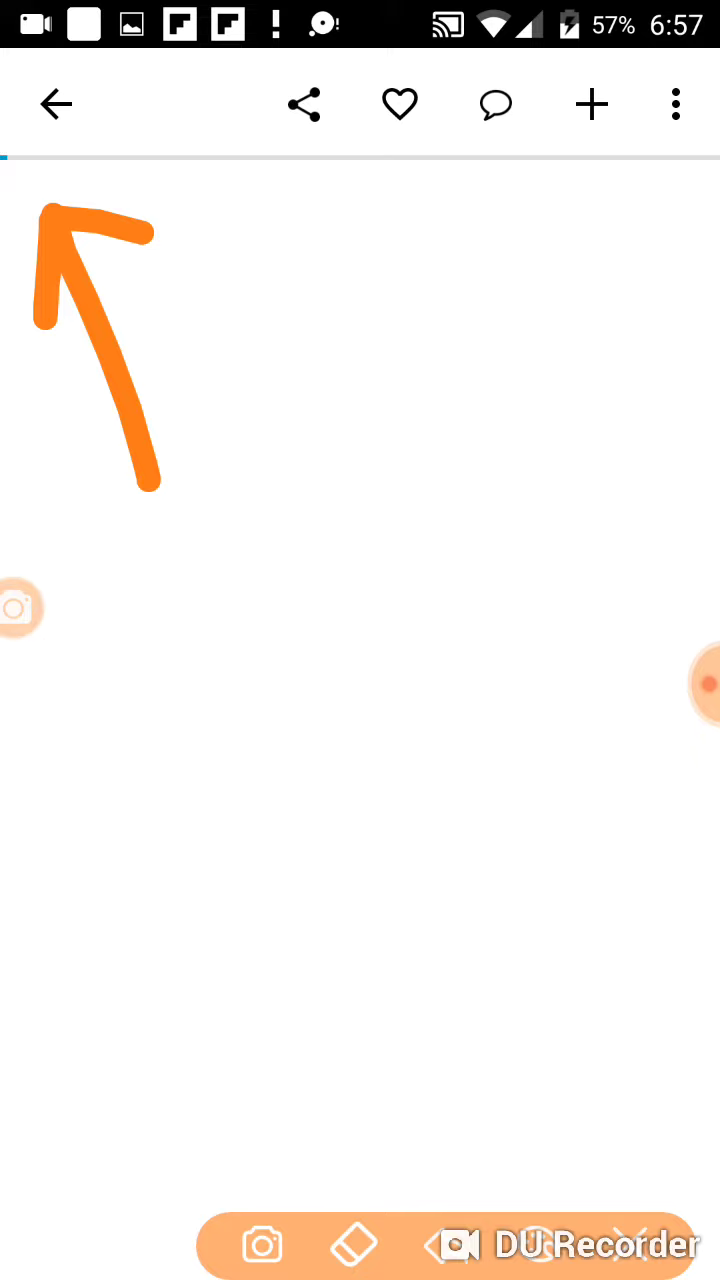
- Wait on the blank CNN article in Chrome, then go to the home screen
click(620, 1245)
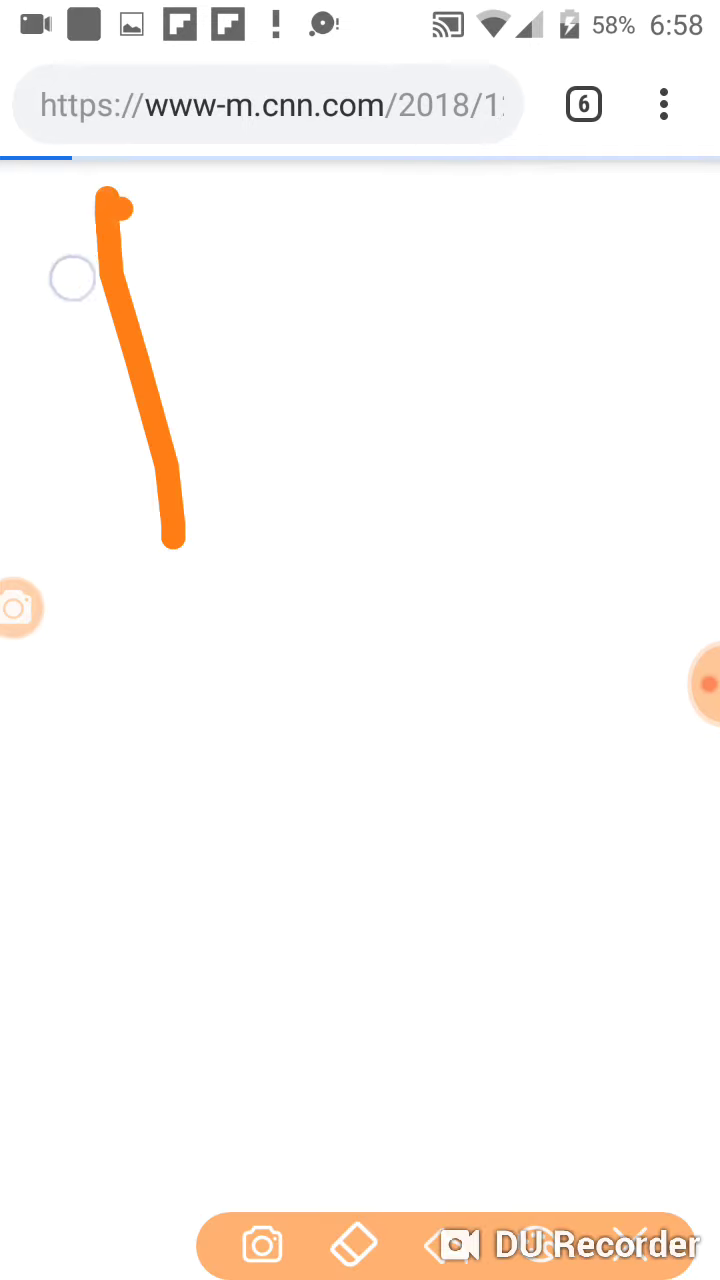
mouse_move(107, 200)
mouse_down()
mouse_move(40, 350)
mouse_move(107, 200)
mouse_move(230, 235)
mouse_up()
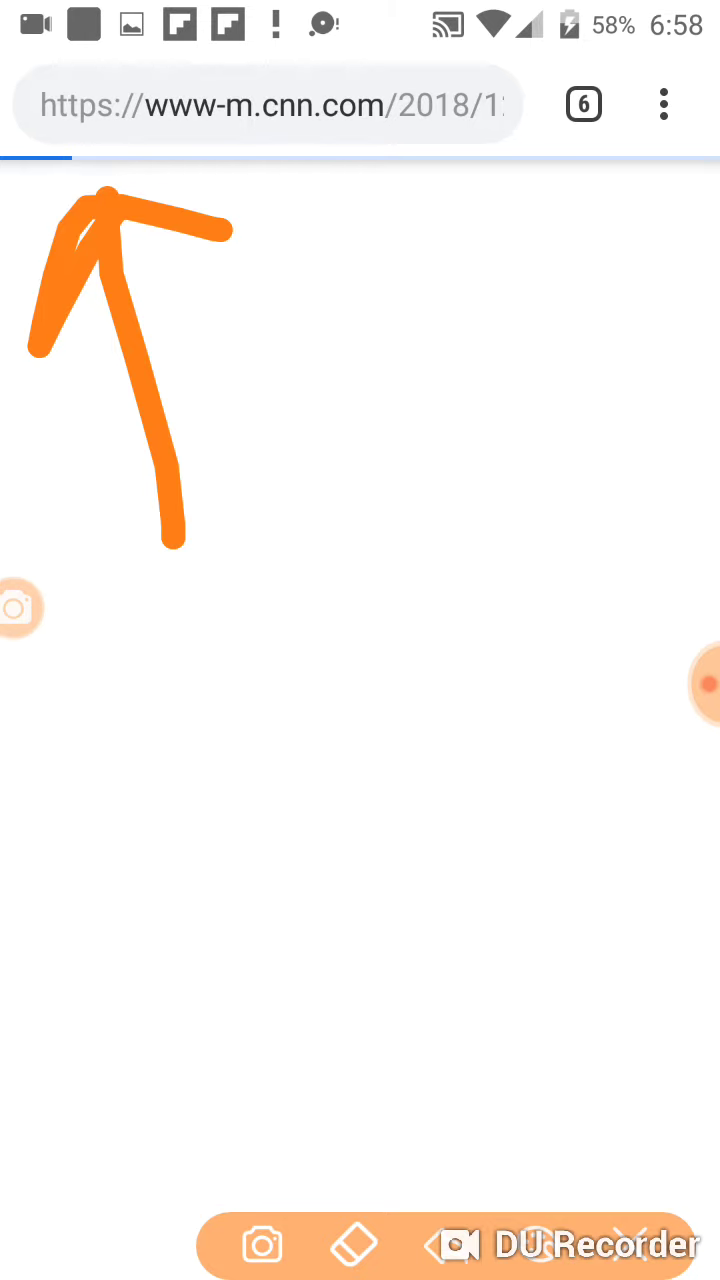
key(Home)
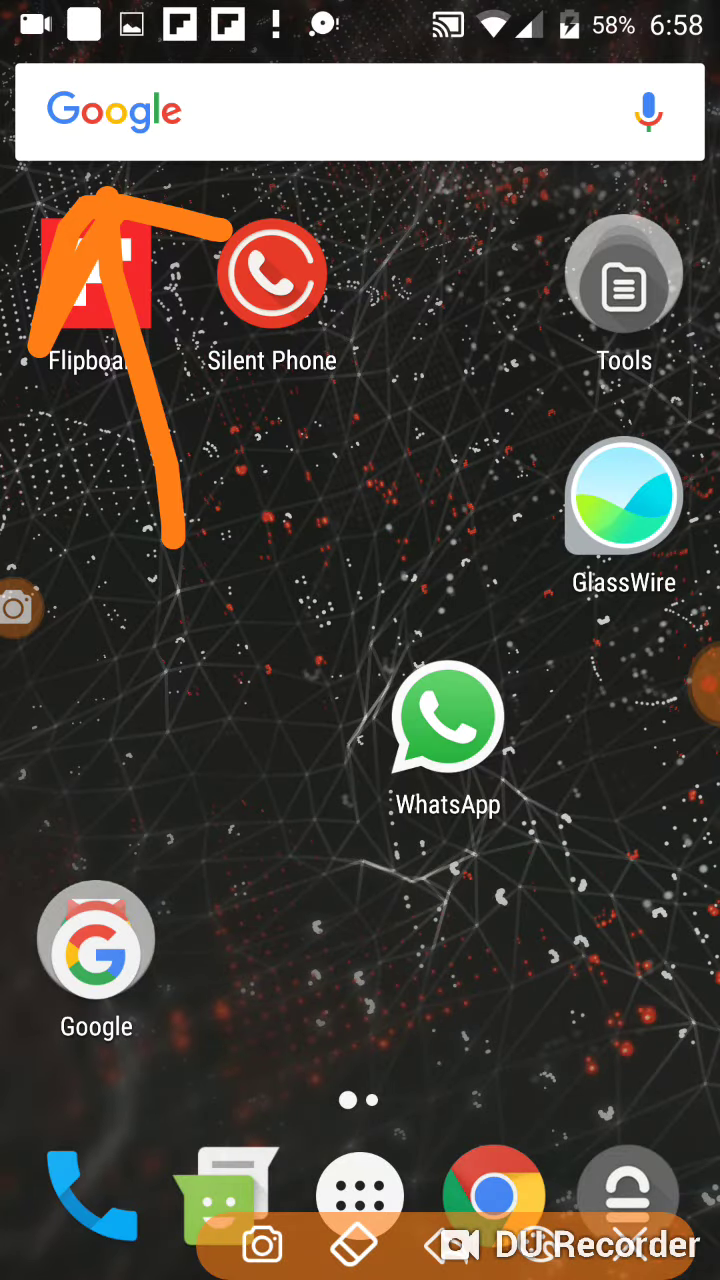
drag(360, 20, 360, 700)
drag(360, 1100, 360, 200)
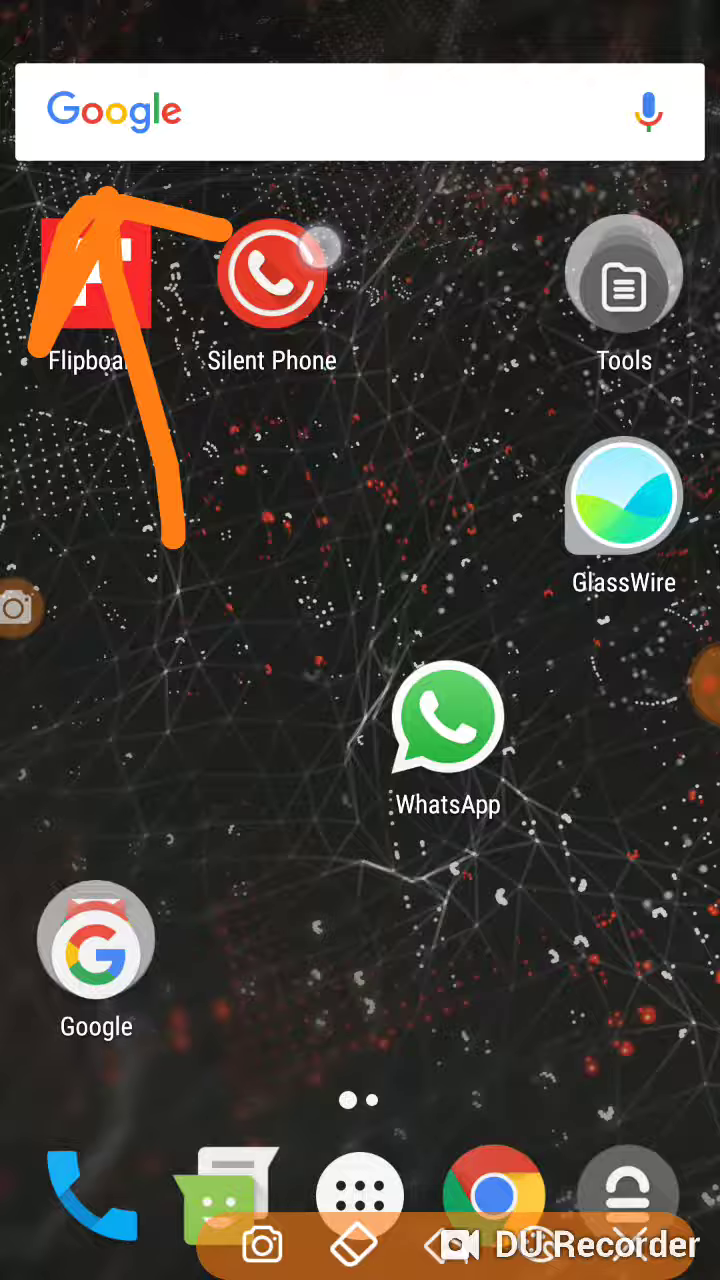
drag(360, 20, 360, 700)
drag(360, 1100, 360, 200)
drag(360, 20, 360, 700)
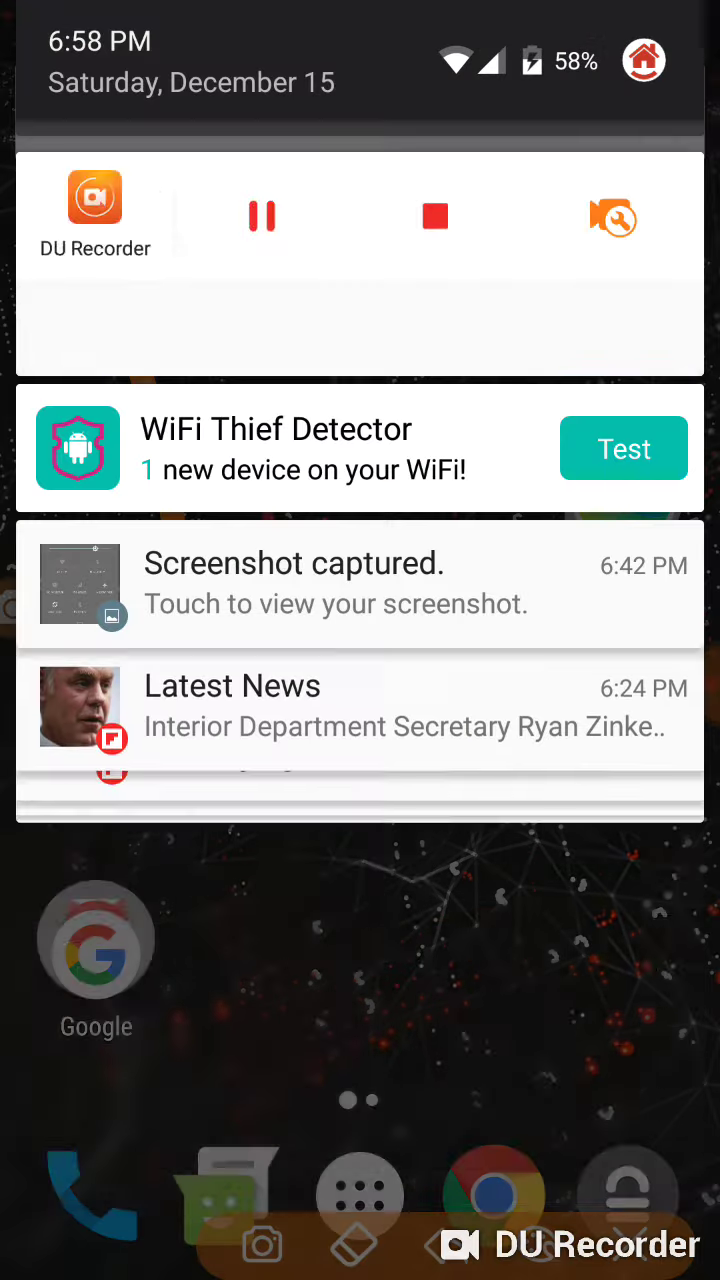
drag(360, 80, 360, 900)
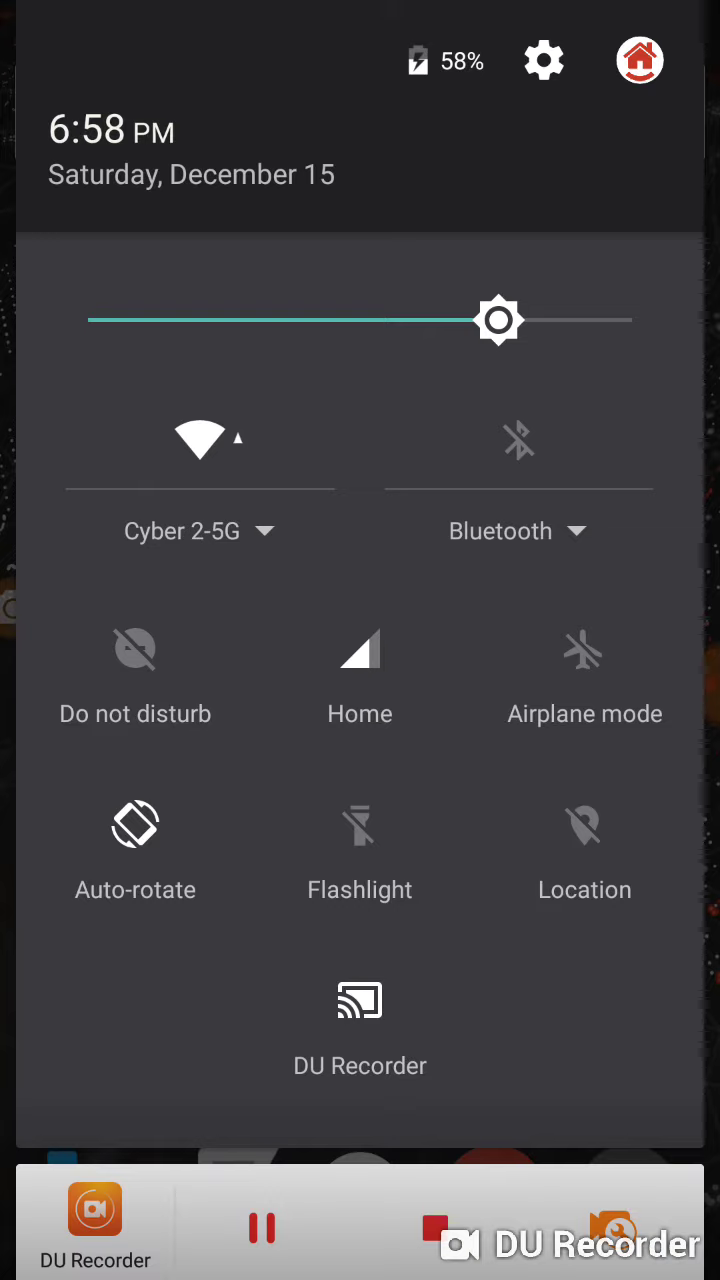
drag(360, 1100, 360, 400)
drag(360, 900, 360, 500)
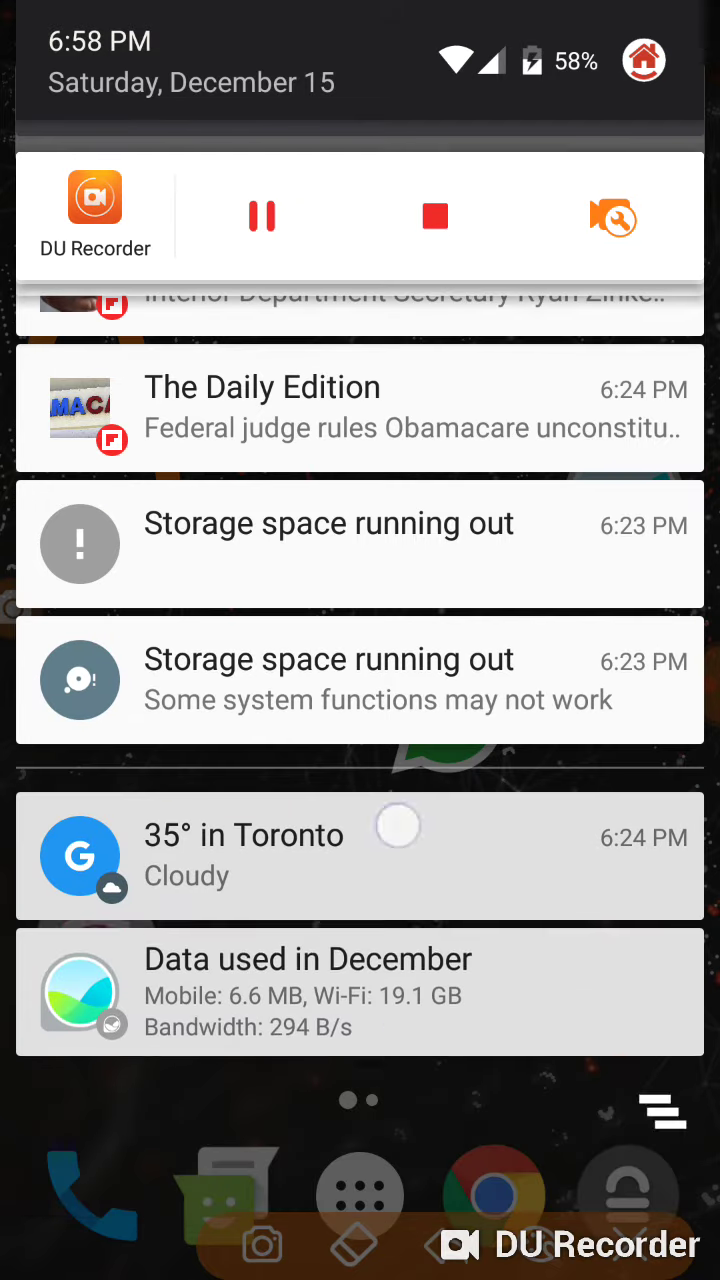
drag(360, 1000, 360, 300)
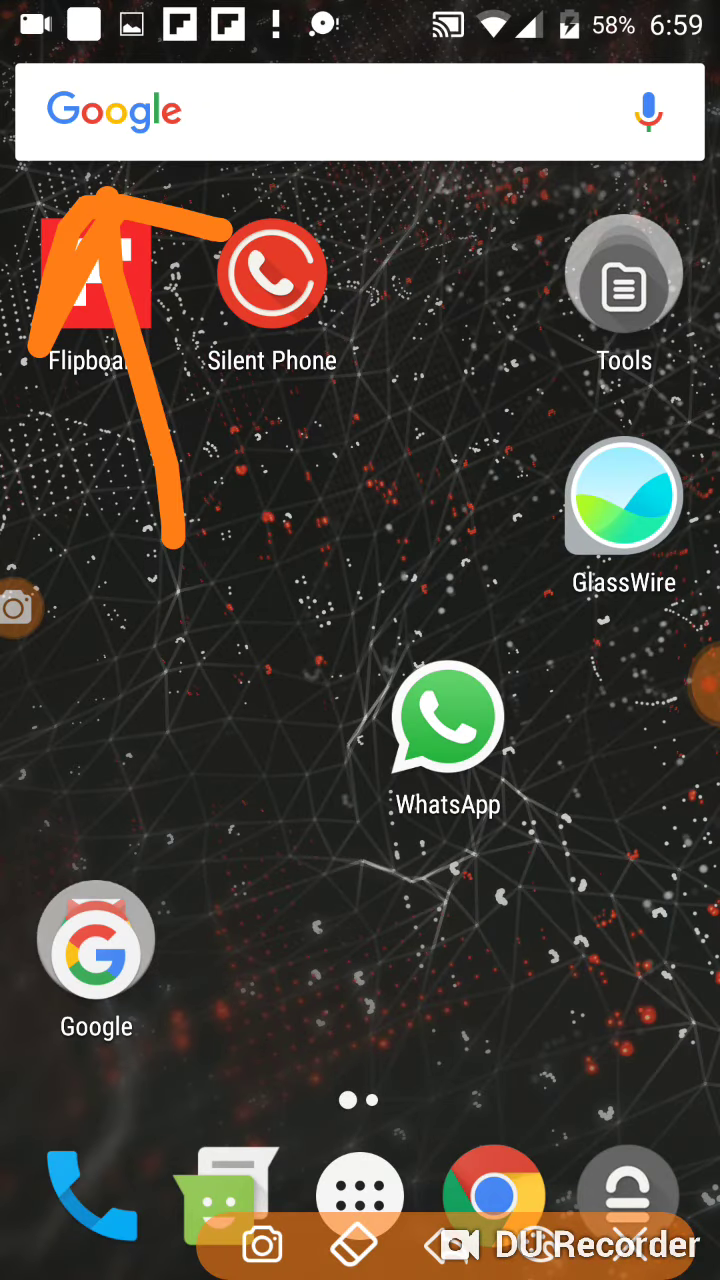
- Reopen Chrome from the dock on the unloaded CNN page and show its three-dot menu
click(630, 1240)
click(493, 1195)
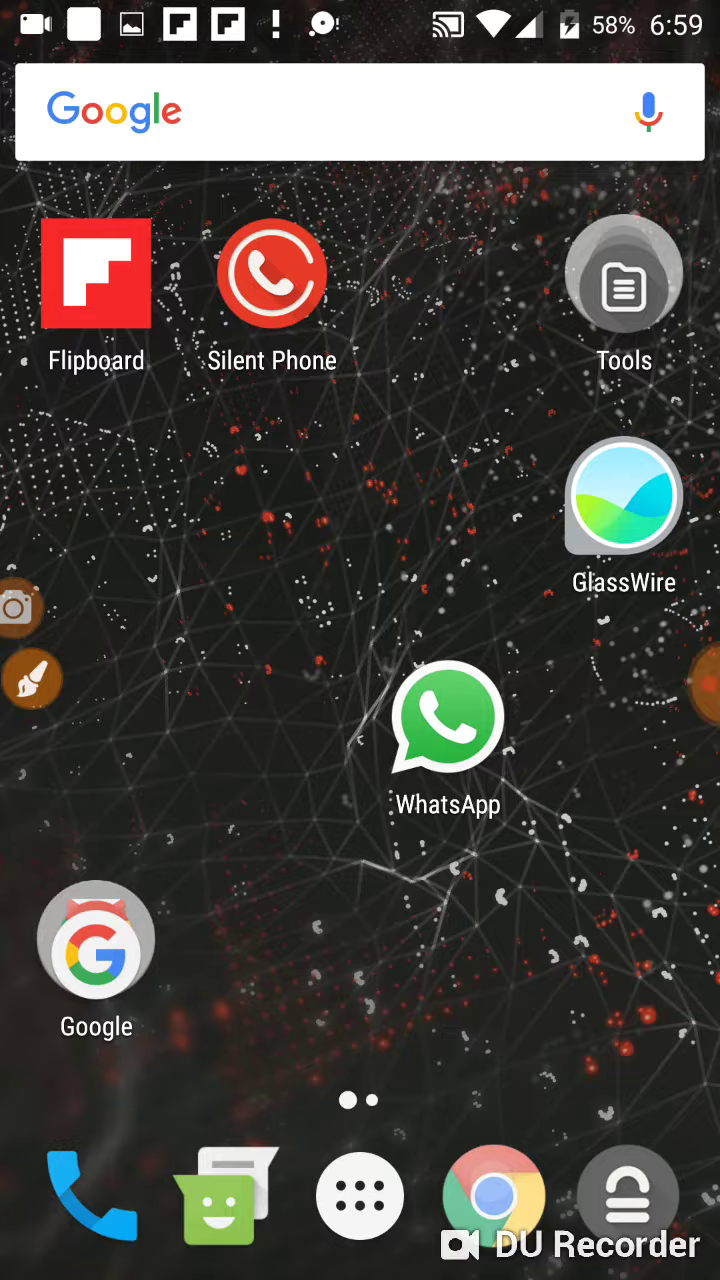